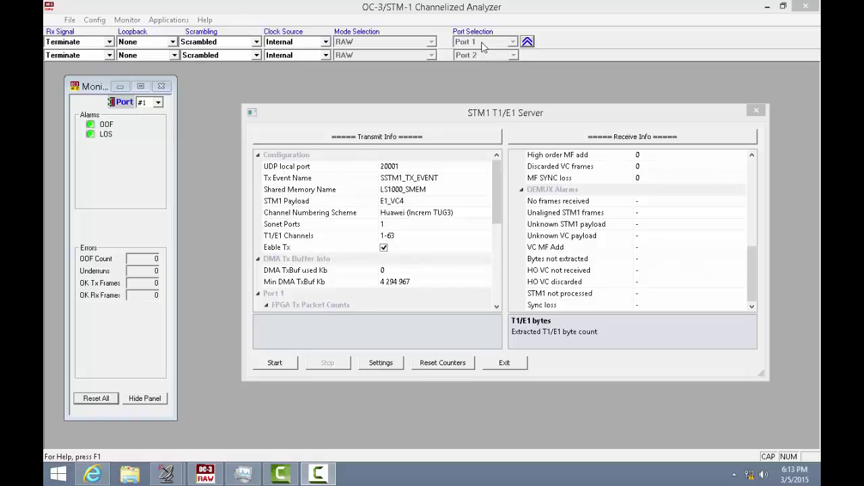
In the STM1 server settings, keep OC3 port 1 and STM1 channels 1-63, and choose E1_VC4 as the VC mapping
click(382, 363)
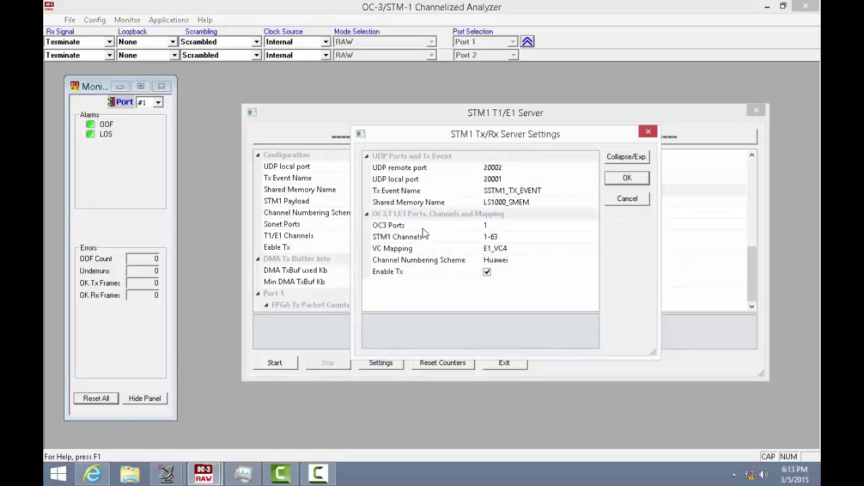
click(501, 226)
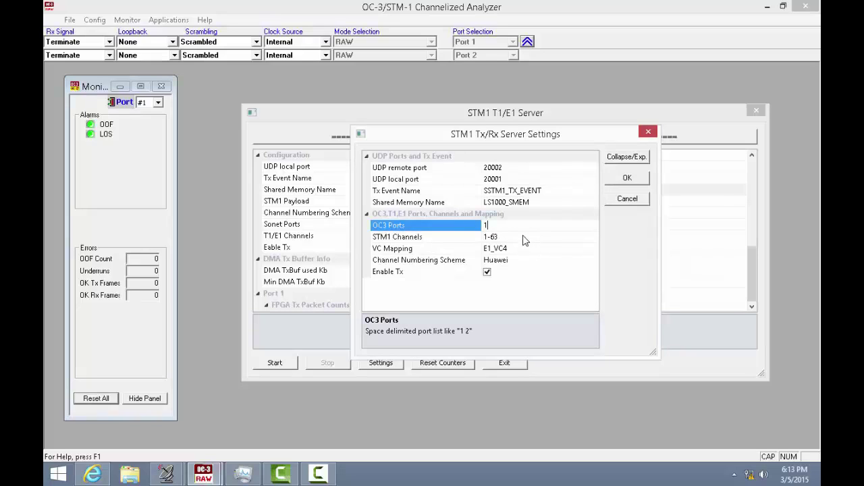
click(523, 236)
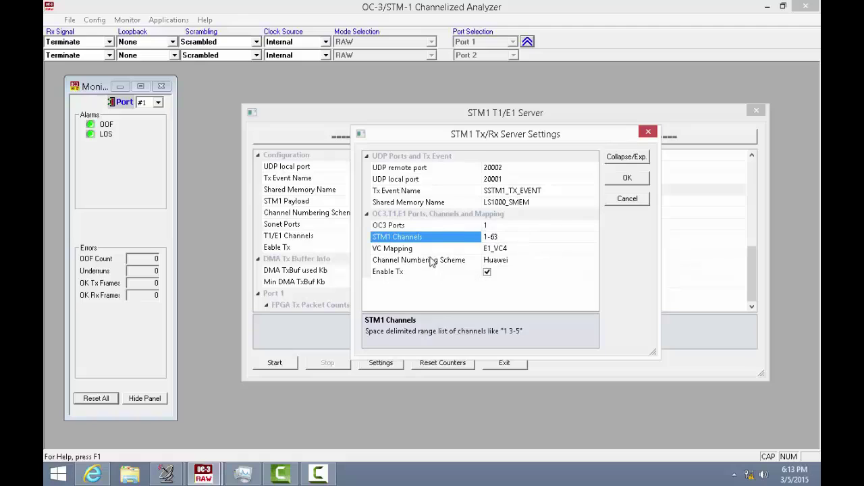
click(526, 248)
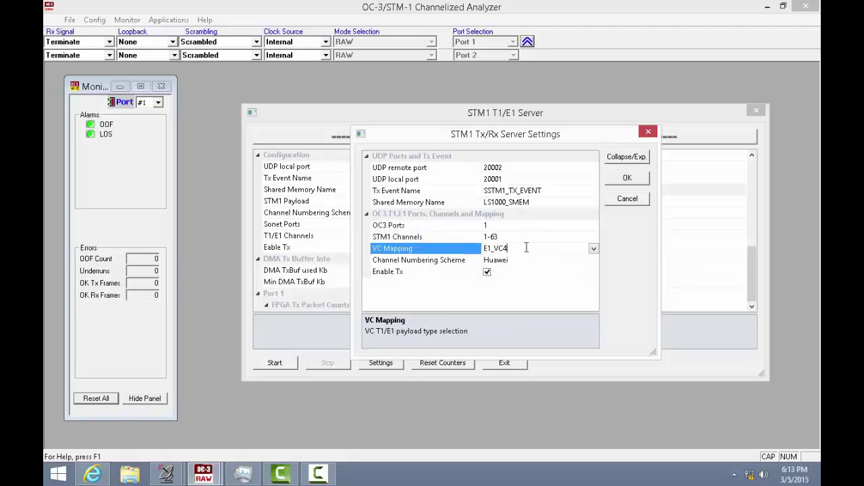
click(593, 249)
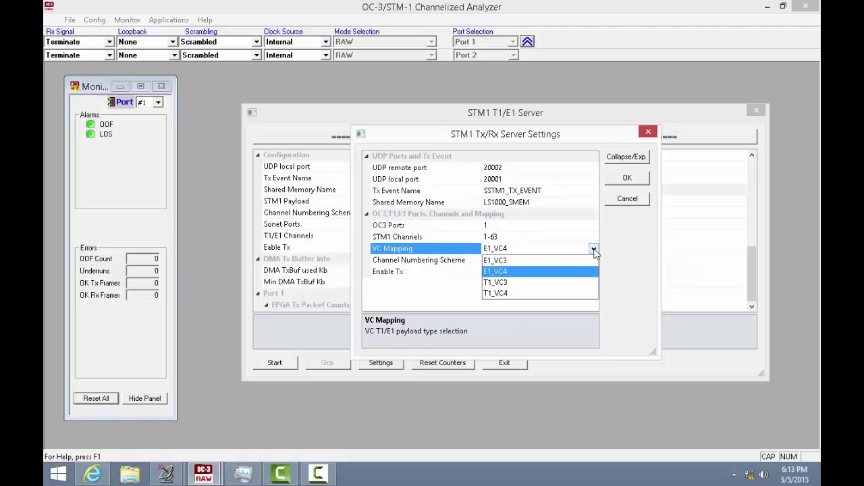
click(530, 272)
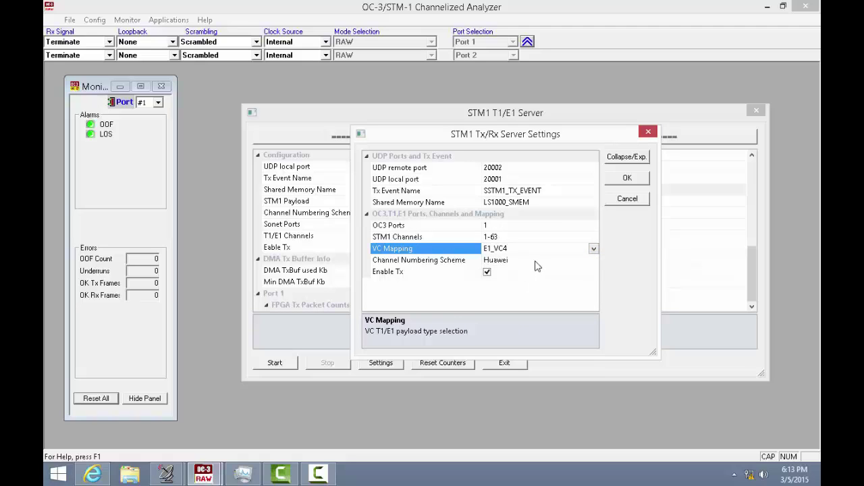
Choose the Huawei channel numbering scheme, keep Enable Tx checked, and accept the server settings
click(538, 260)
click(593, 262)
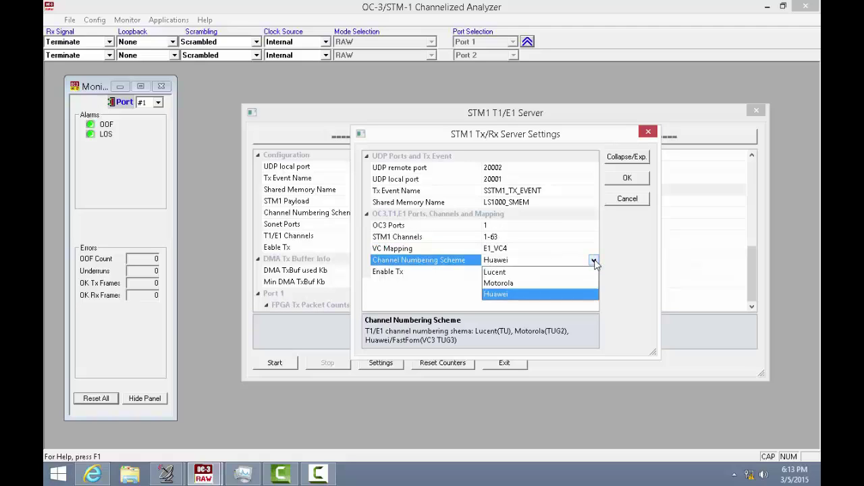
click(534, 294)
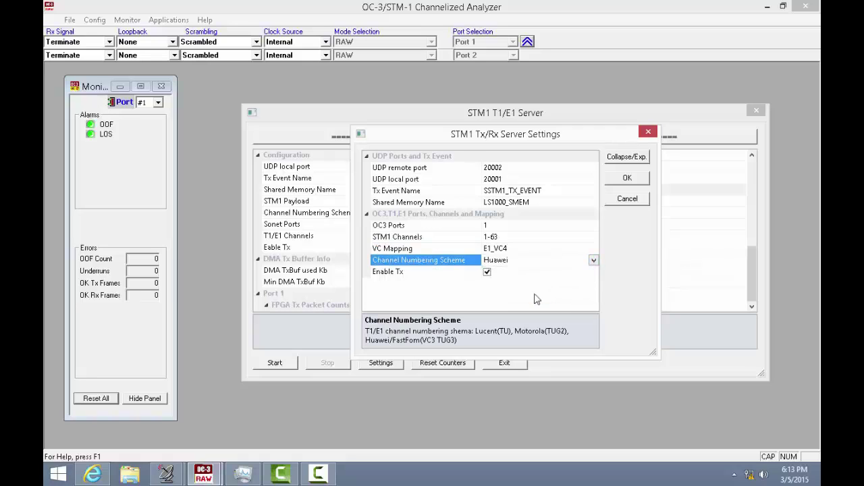
click(487, 272)
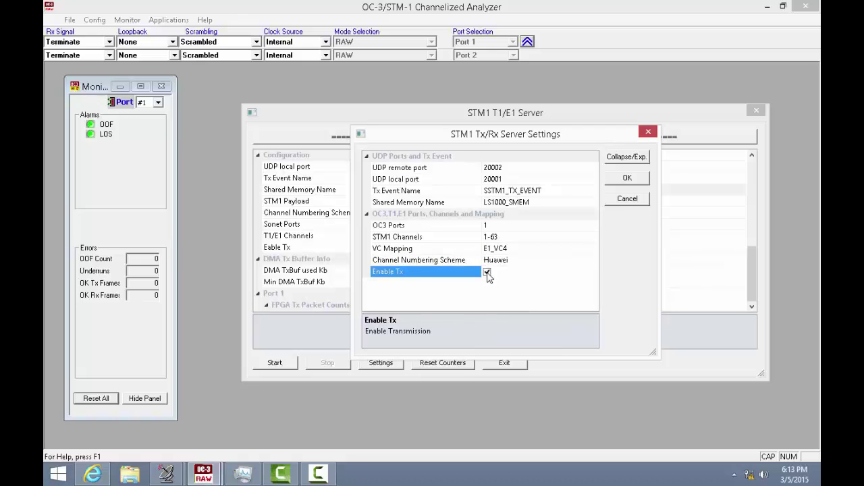
click(631, 178)
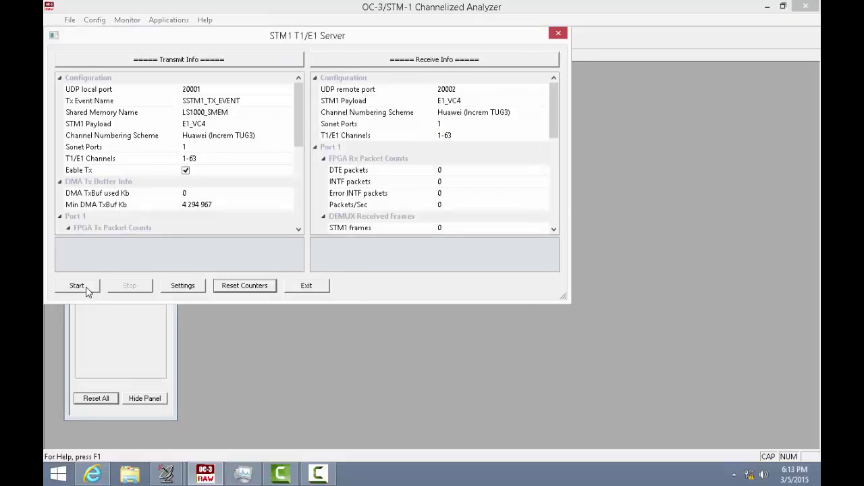
Start the STM1 T1/E1 server and review the receive statistics for Port 1
click(86, 291)
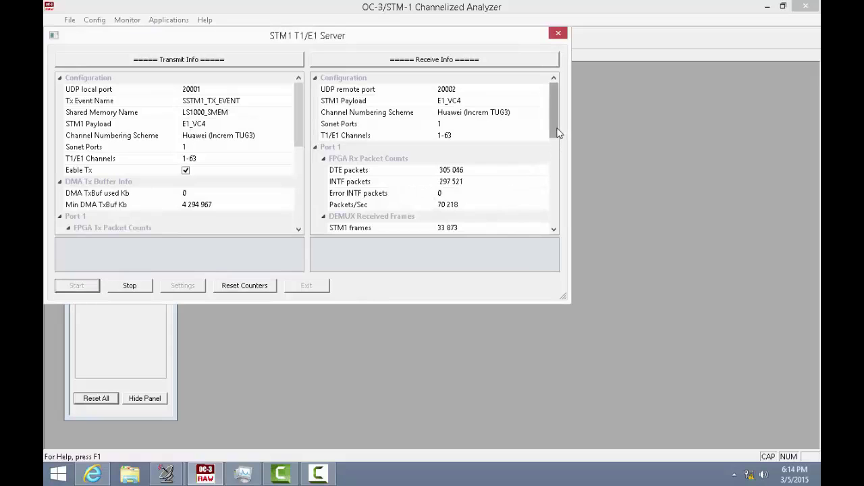
drag(558, 133, 554, 157)
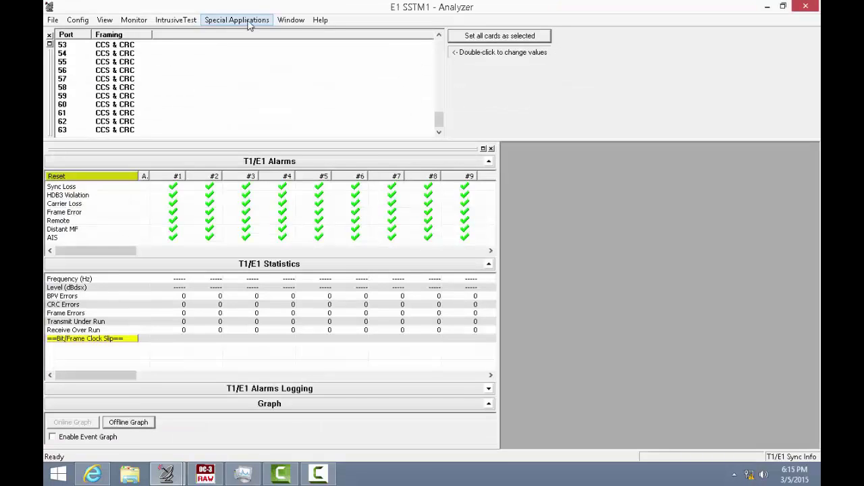
Switch to the E1 SSTM1 Analyzer, launch ISDN Analysis, and check its card and stream selection for capture
click(249, 21)
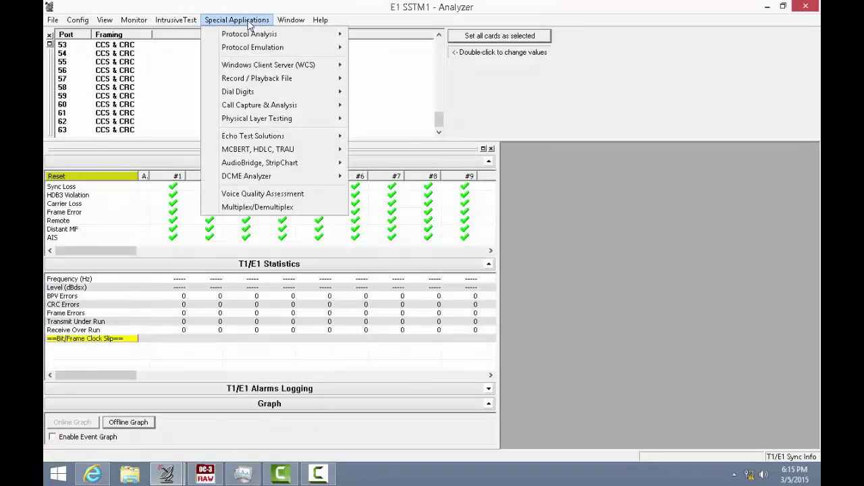
mouse_move(252, 36)
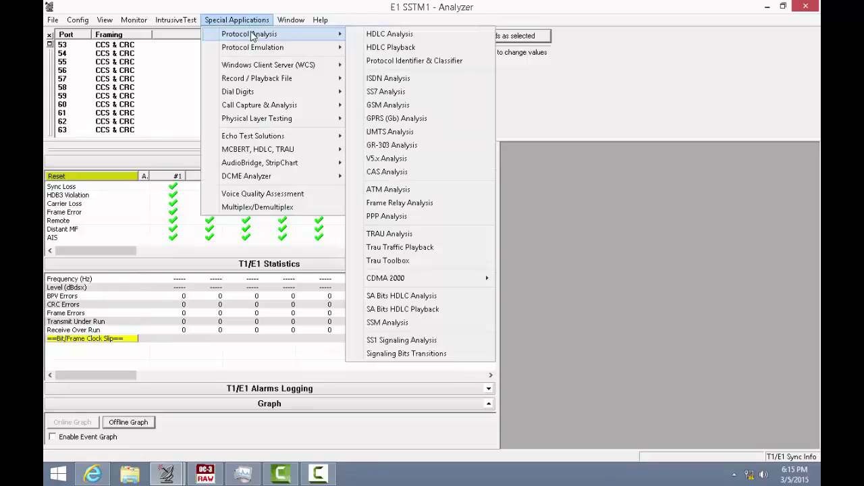
click(383, 79)
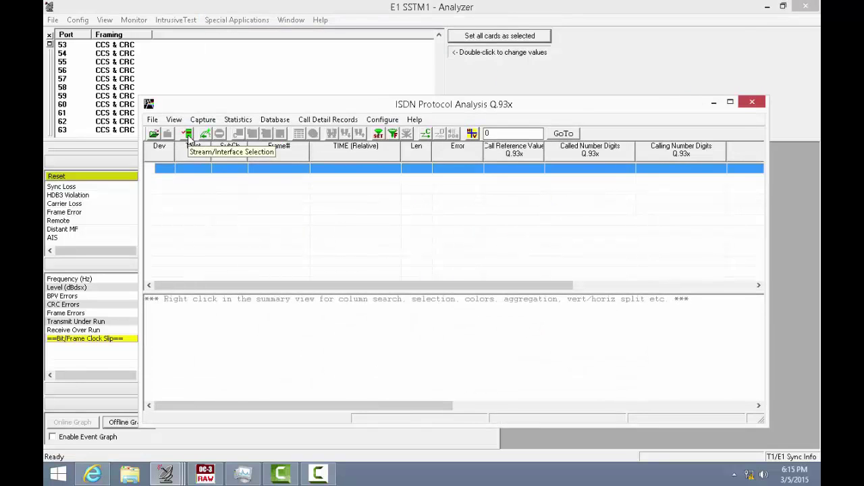
click(188, 135)
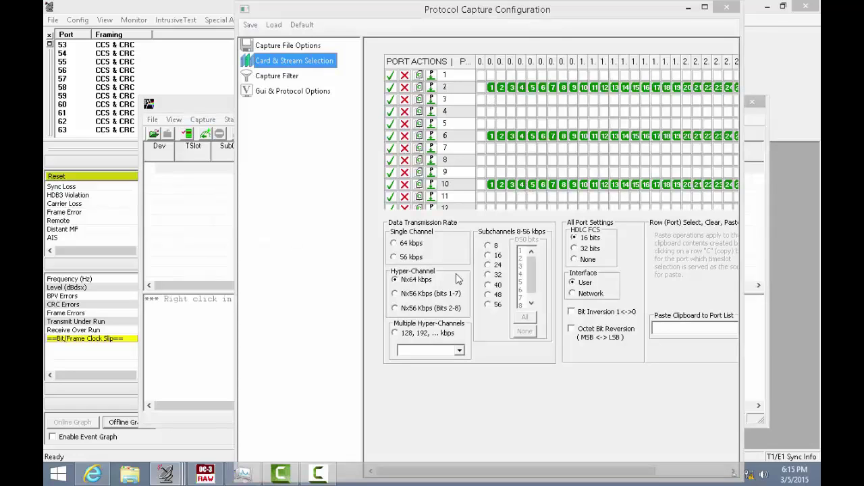
click(728, 8)
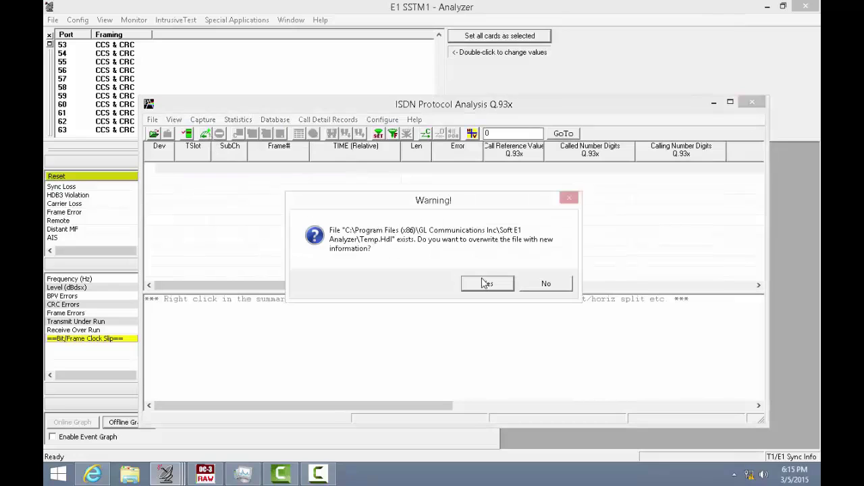
Start the ISDN capture, overwriting the existing Temp.Hdl file, and examine the LAPD and Q.93x decode of frame 3
click(483, 283)
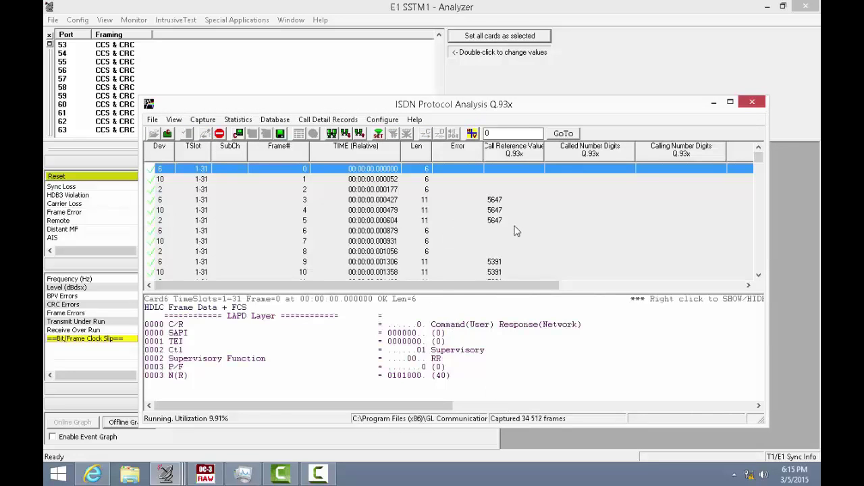
click(411, 201)
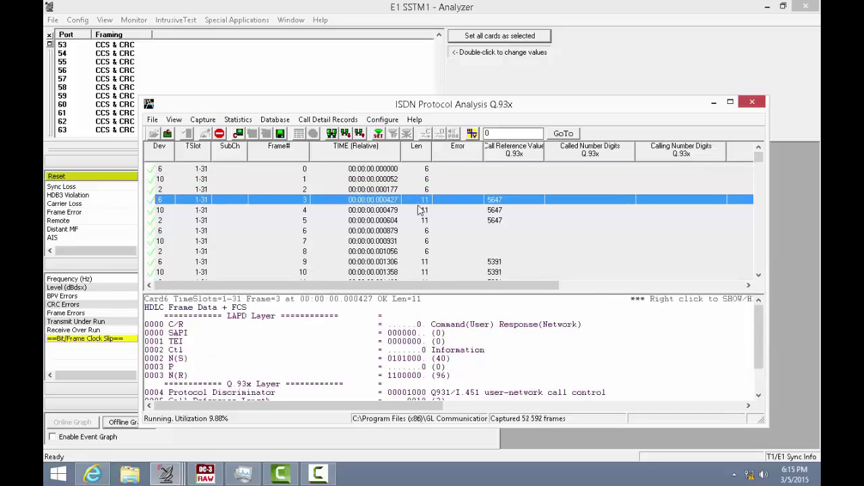
scroll(739, 338, down, 2)
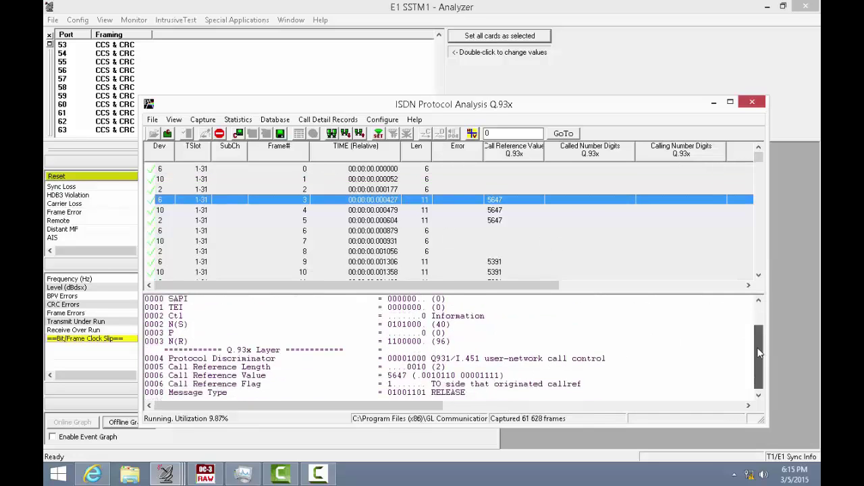
Enable building of ISDN call detail records, open them, and select the call with ID 0
click(324, 121)
click(341, 133)
click(328, 120)
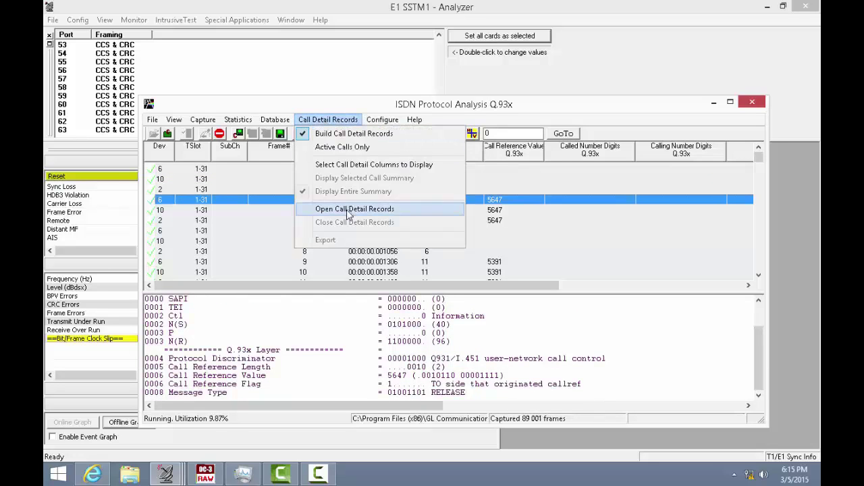
click(348, 211)
click(440, 366)
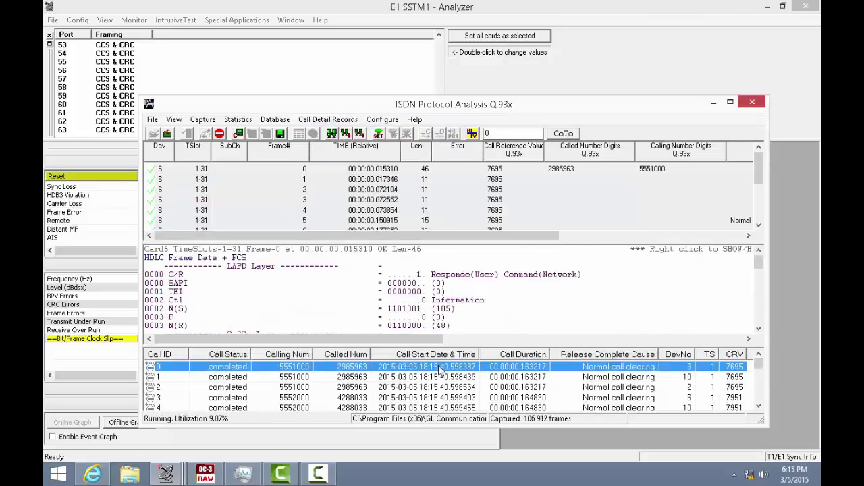
Examine the Q.93x decode of the selected call's CALL PROCEEDING message and stop the ISDN capture
drag(533, 235, 717, 235)
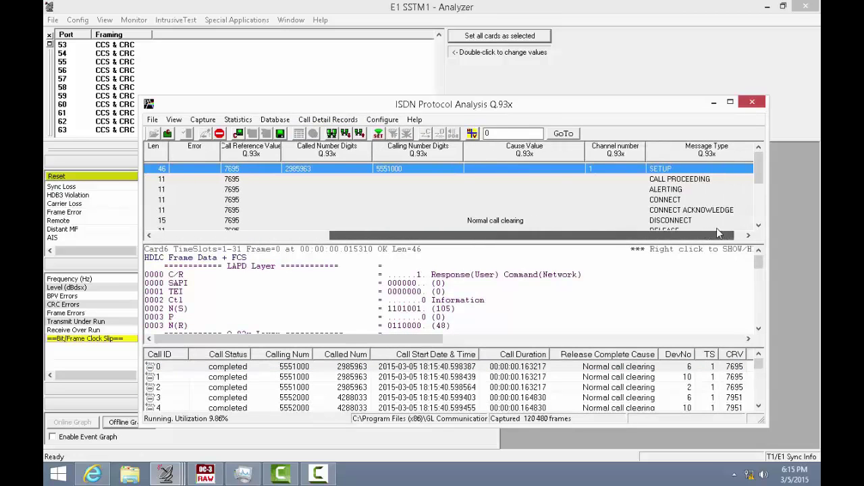
click(678, 181)
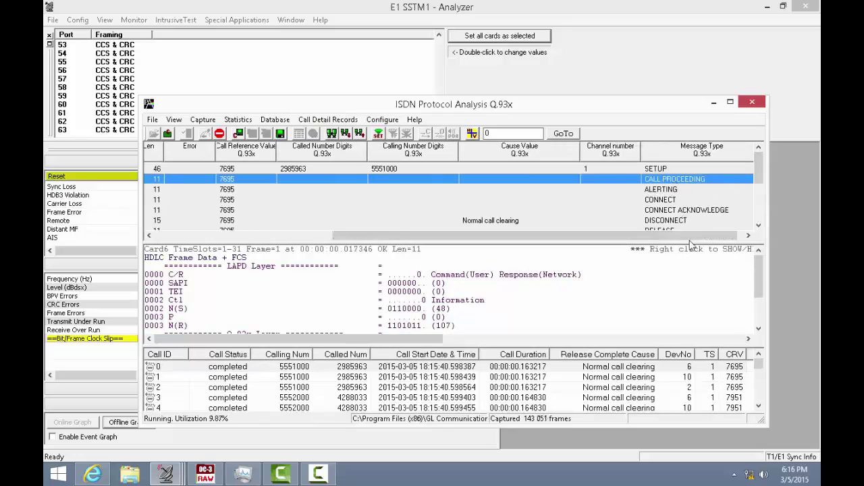
drag(759, 277, 759, 301)
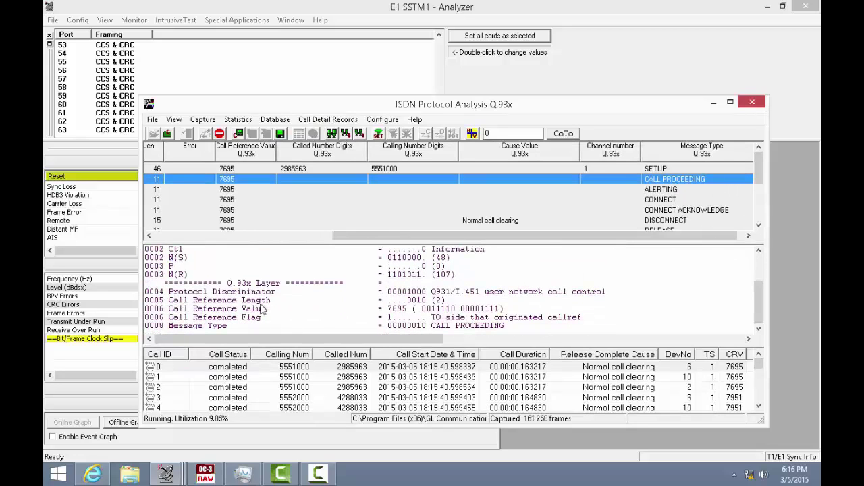
click(220, 133)
Launch SS7 Analysis and start a real-time capture
click(229, 20)
mouse_move(233, 33)
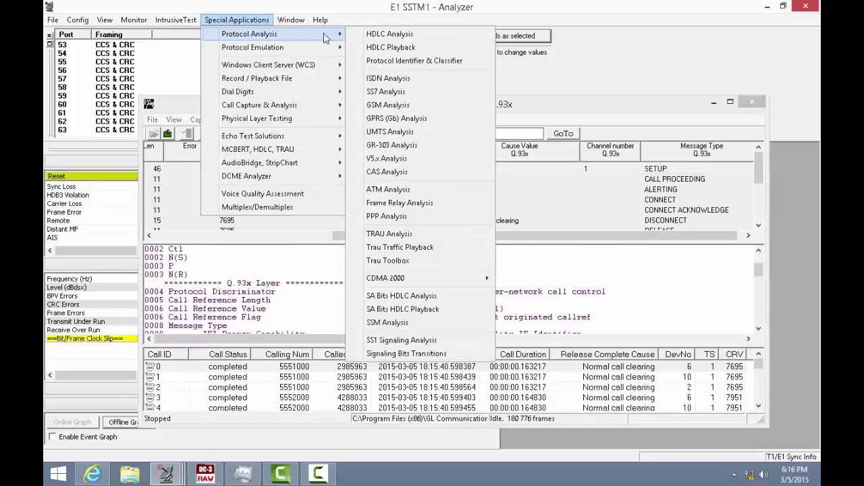
click(382, 79)
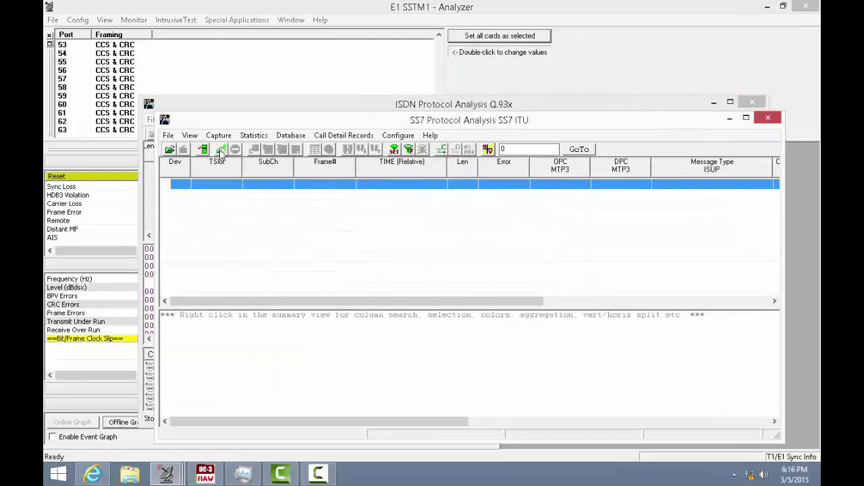
click(220, 151)
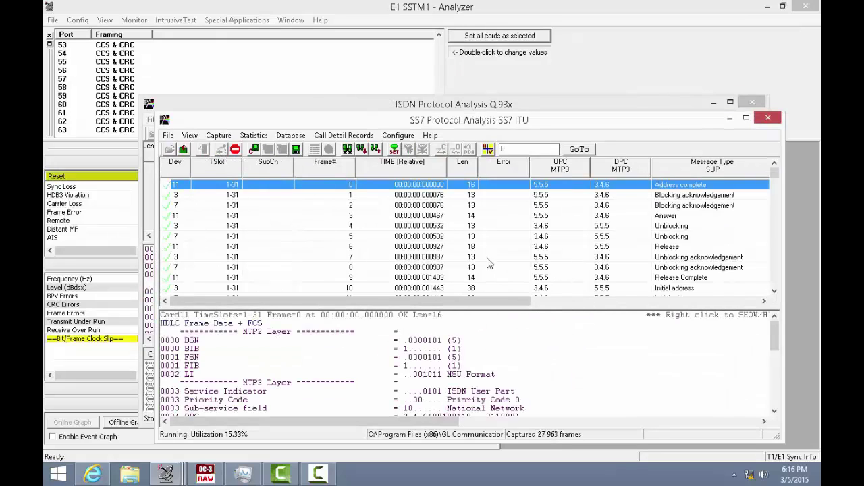
Enable building of call detail records for the SS7 capture and open them
click(344, 135)
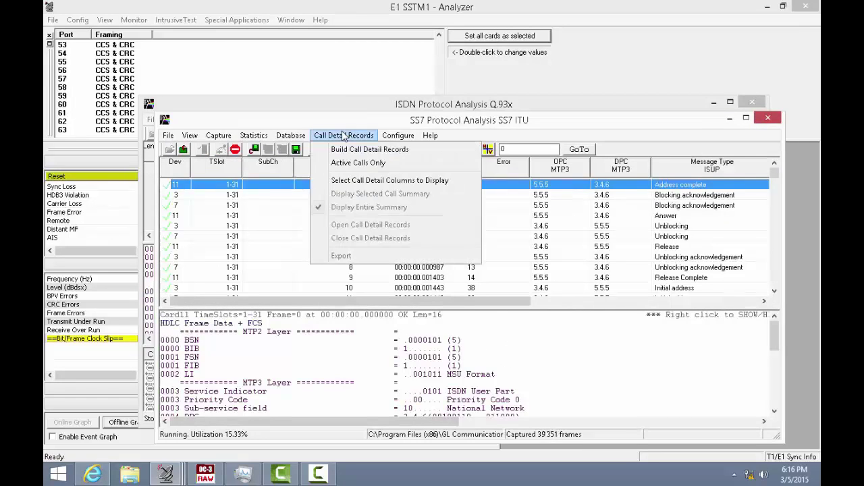
click(351, 137)
click(350, 137)
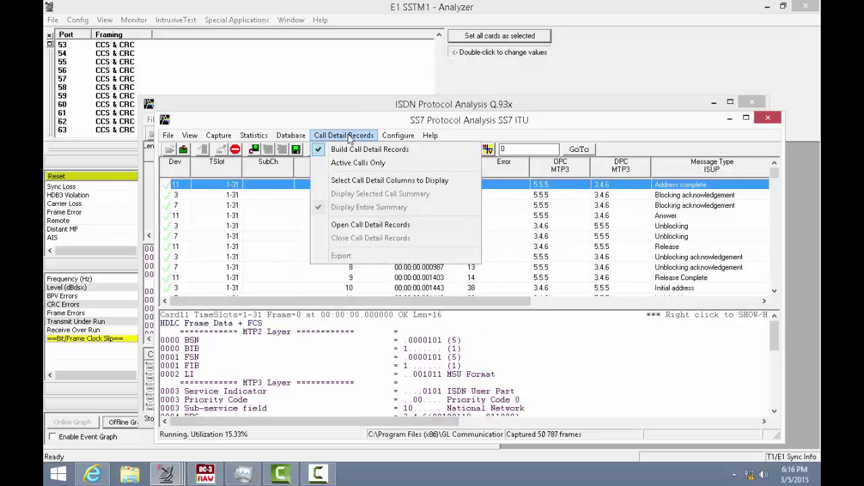
click(353, 227)
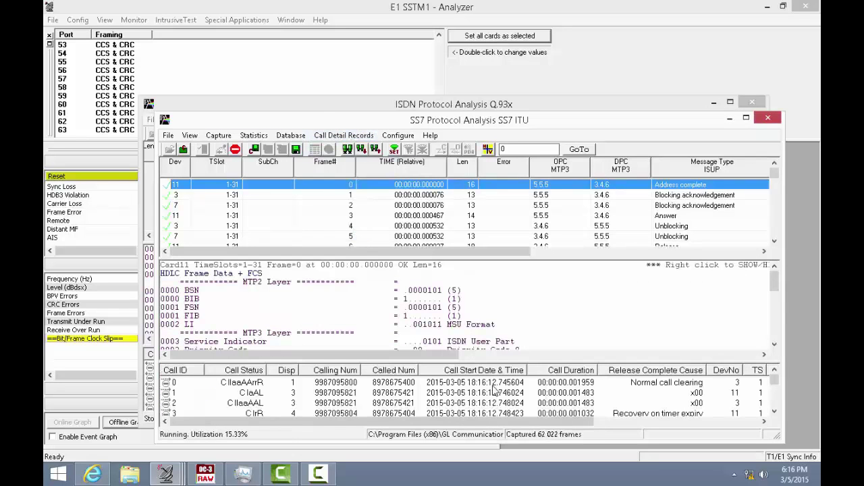
Select a call in the SS7 call detail records and examine its Initial address, Release and Release Complete messages
click(390, 395)
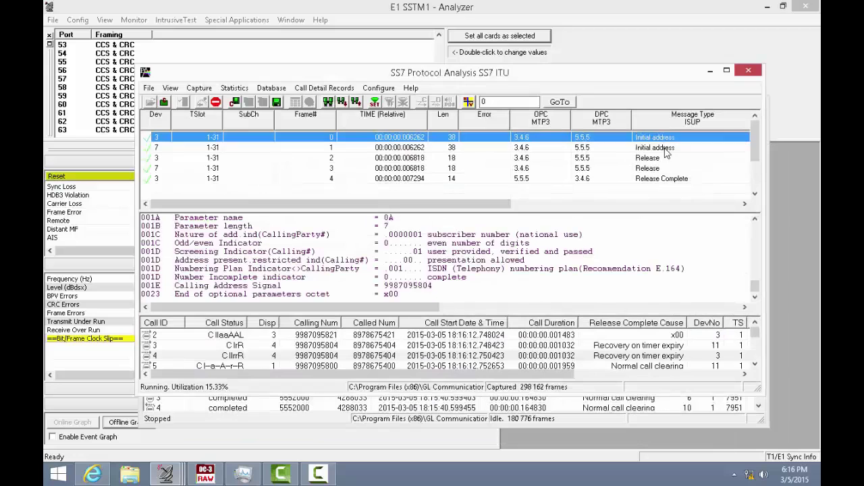
click(665, 149)
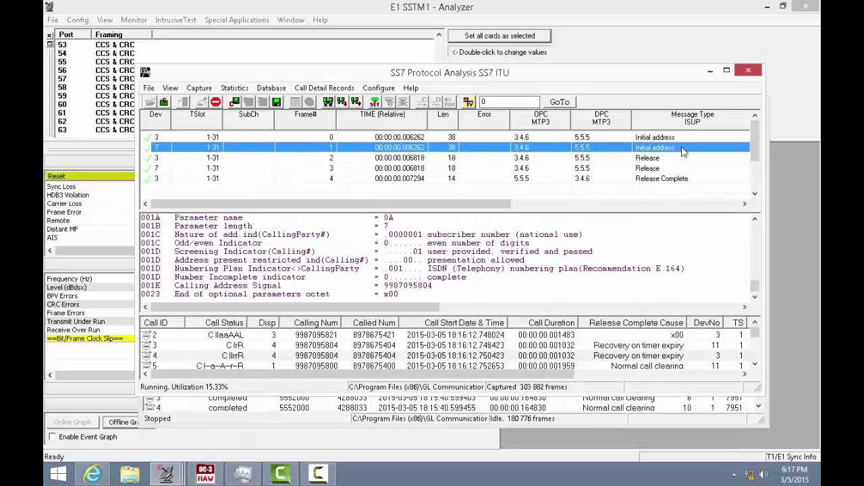
click(675, 159)
click(669, 169)
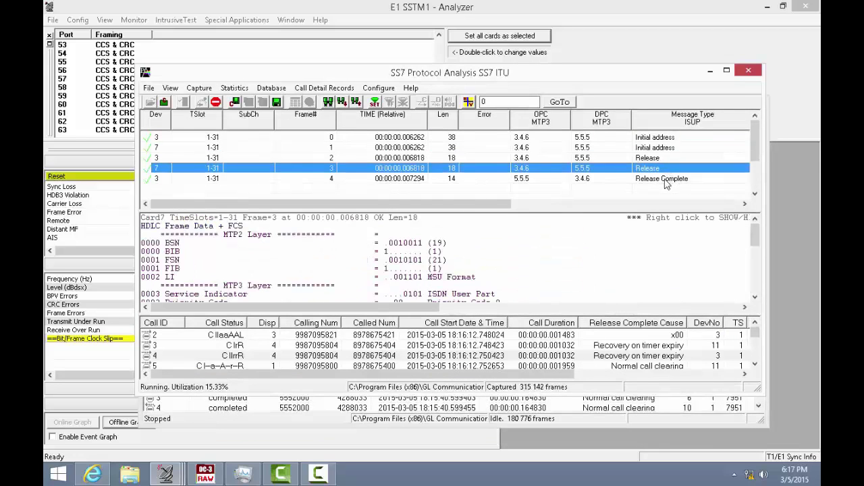
click(663, 179)
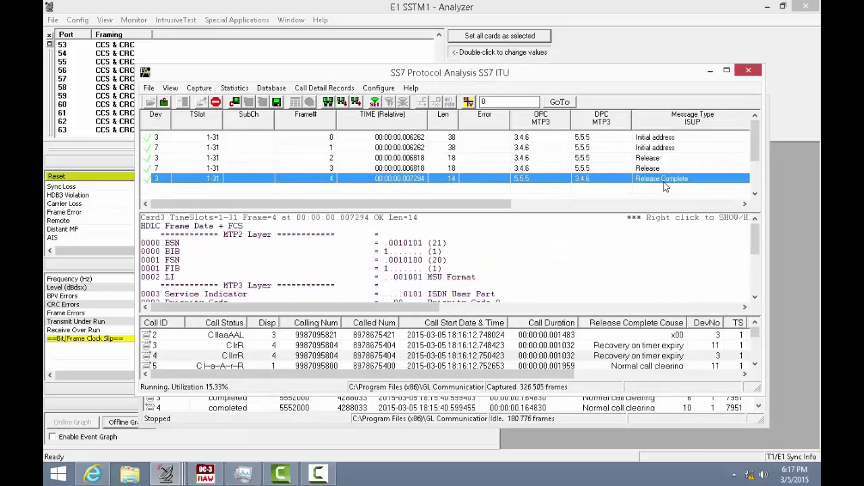
Stop the SS7 capture and open Automated Record/Playback
click(217, 105)
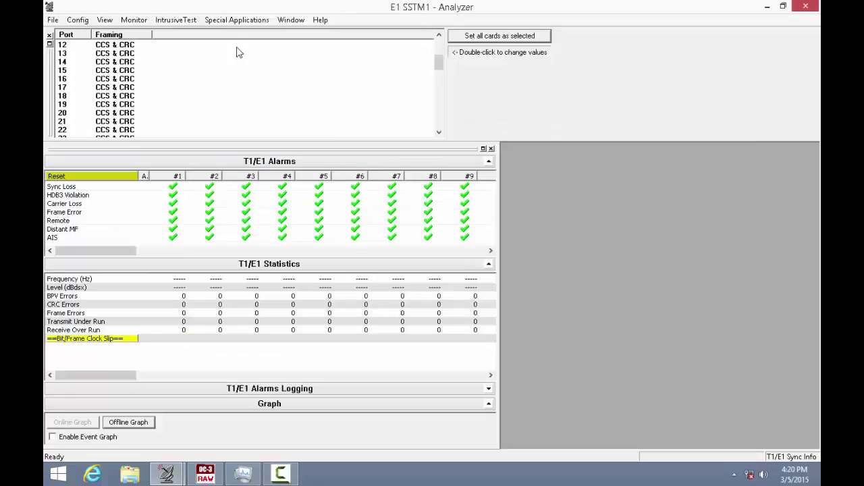
click(237, 20)
mouse_move(270, 77)
click(385, 104)
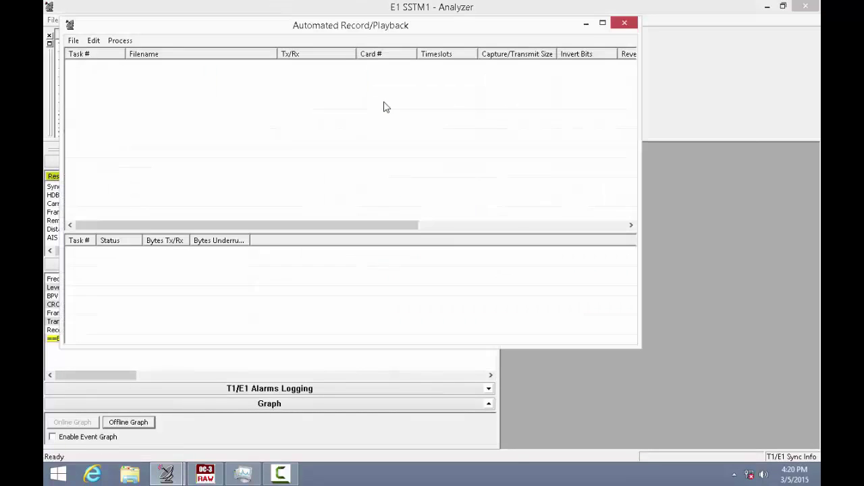
Add transmit tasks sending QRSS.BER on cards 1, 2 and 4, 2047.BER on card 3, and 2E15-1.BER on card 5
click(93, 41)
click(102, 54)
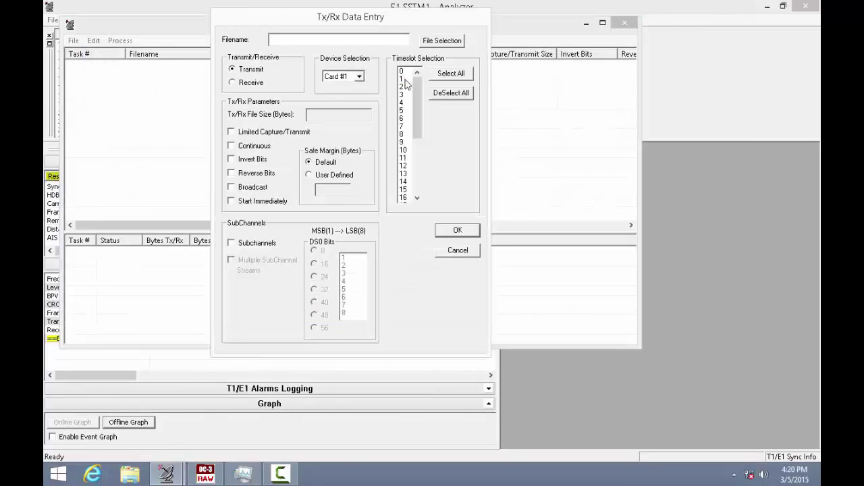
scroll(408, 84, down, 5)
click(442, 40)
click(301, 207)
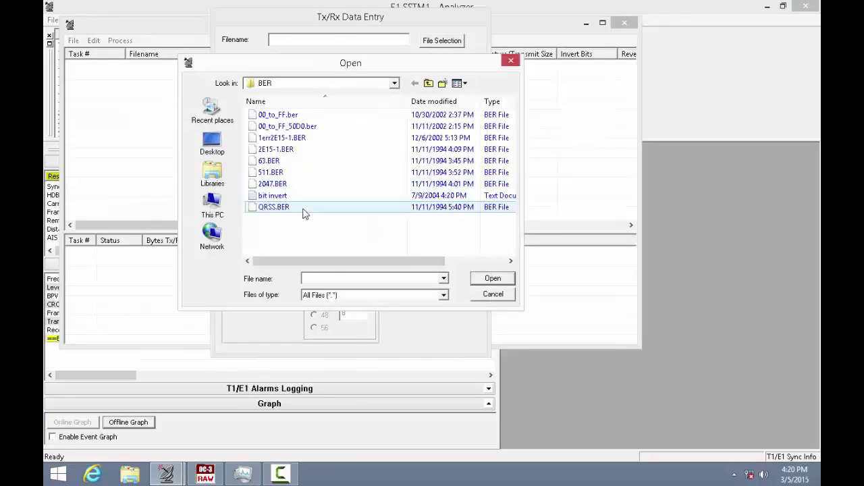
double_click(300, 207)
click(261, 150)
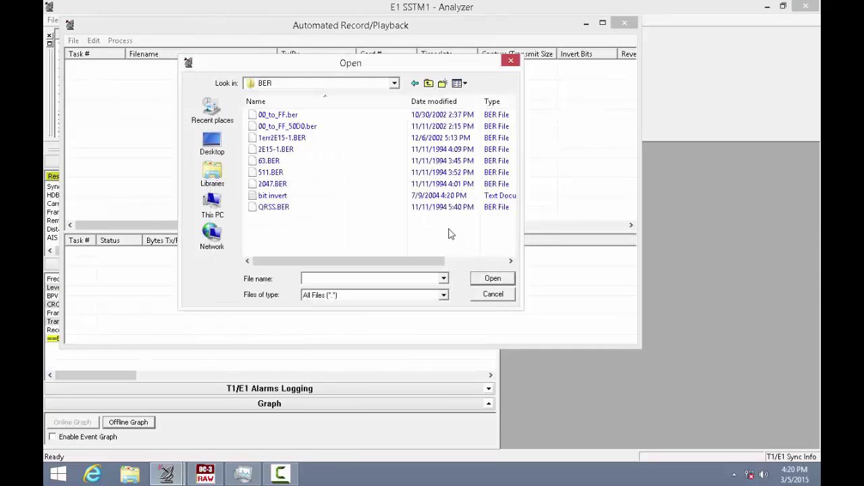
click(290, 207)
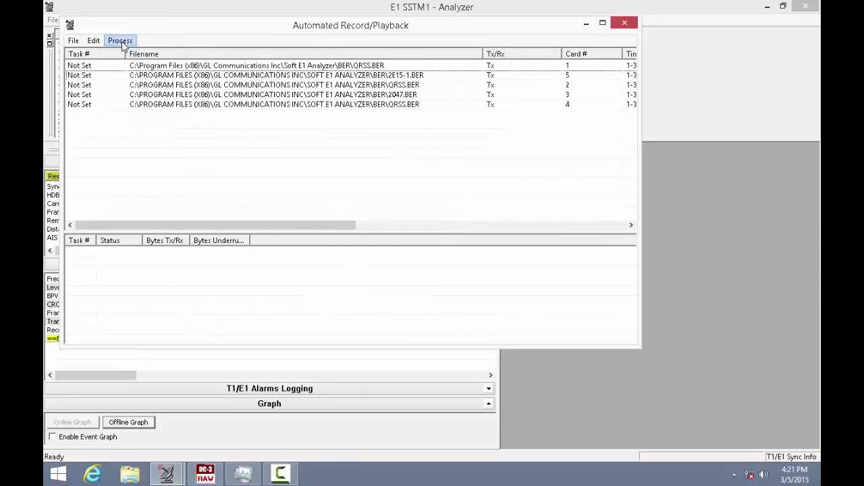
Open the transmit tasks and start them all with Synchronize Tasks enabled
click(120, 40)
click(125, 54)
click(120, 41)
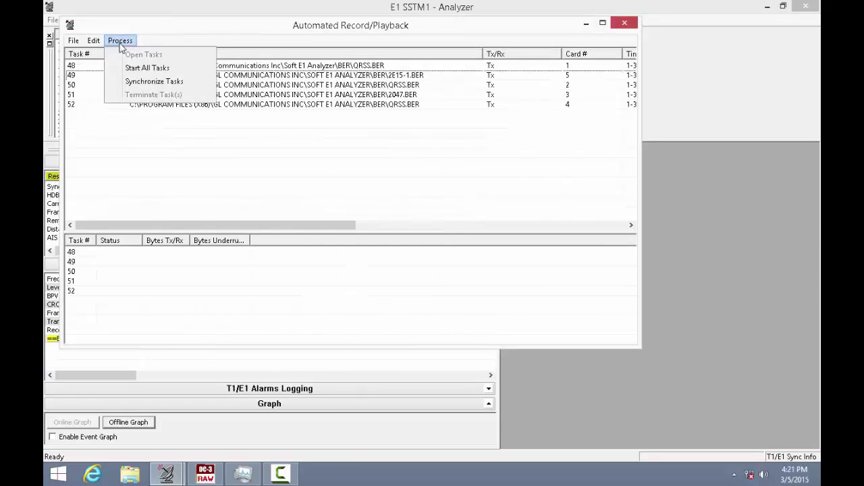
click(139, 81)
click(125, 43)
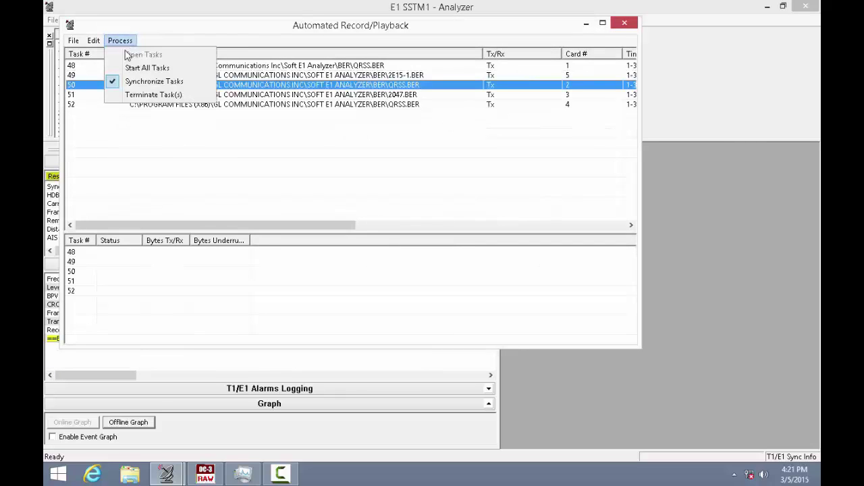
click(142, 67)
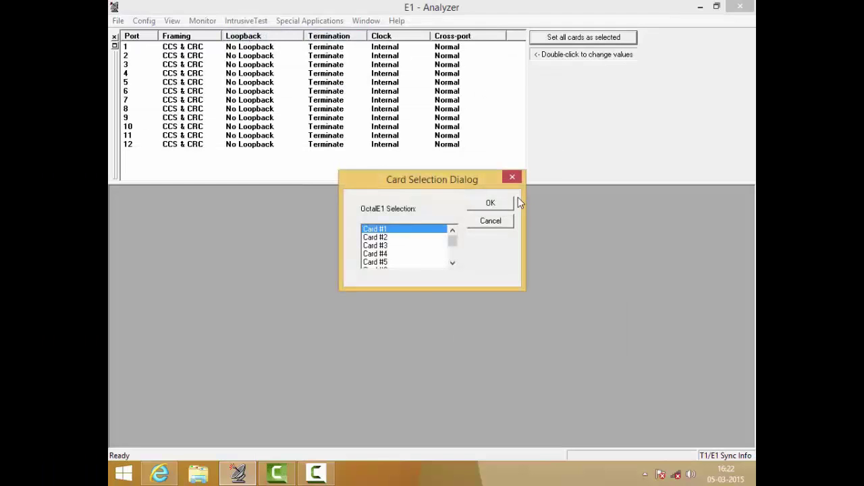
In the 12-port E1 Analyzer, open BER Test windows for Card #1 and Card #2
click(496, 202)
drag(319, 32, 310, 75)
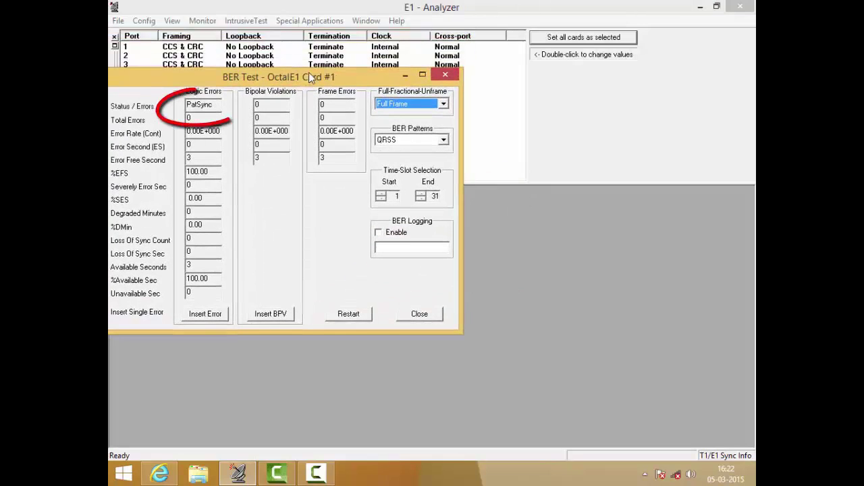
click(245, 21)
click(270, 34)
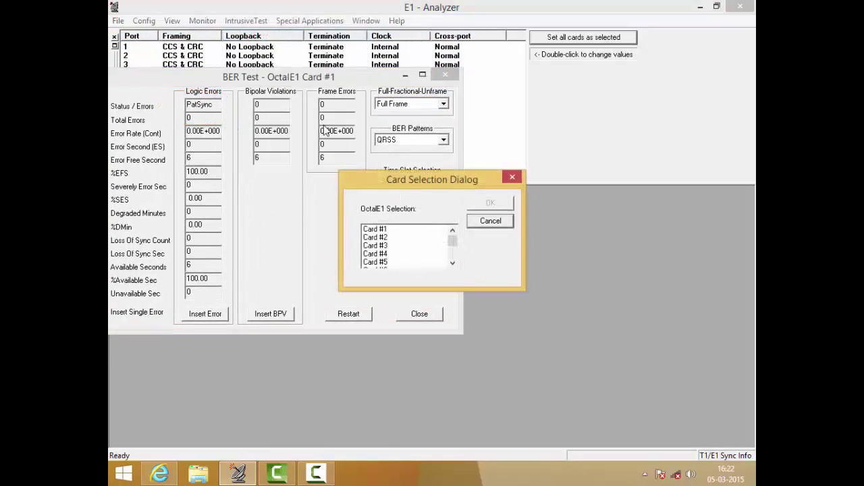
click(403, 237)
click(490, 204)
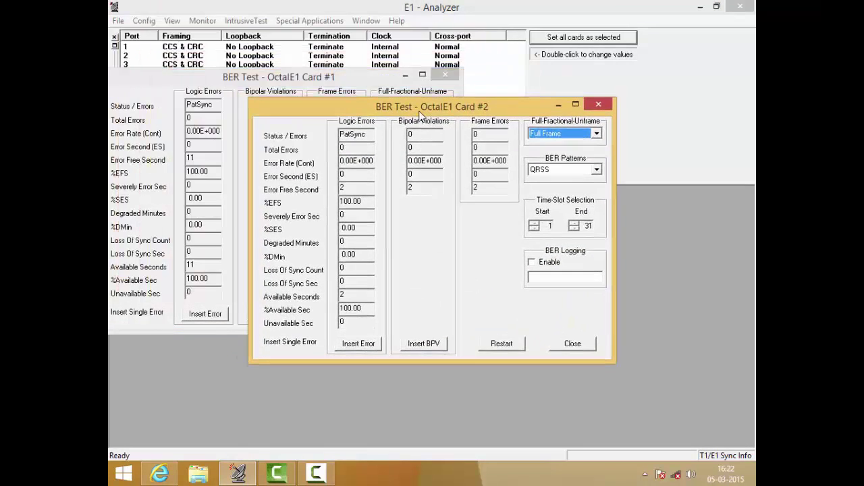
Open a BER Test for Card #3 and set its BER pattern to 2^11 - 1
click(246, 21)
click(270, 34)
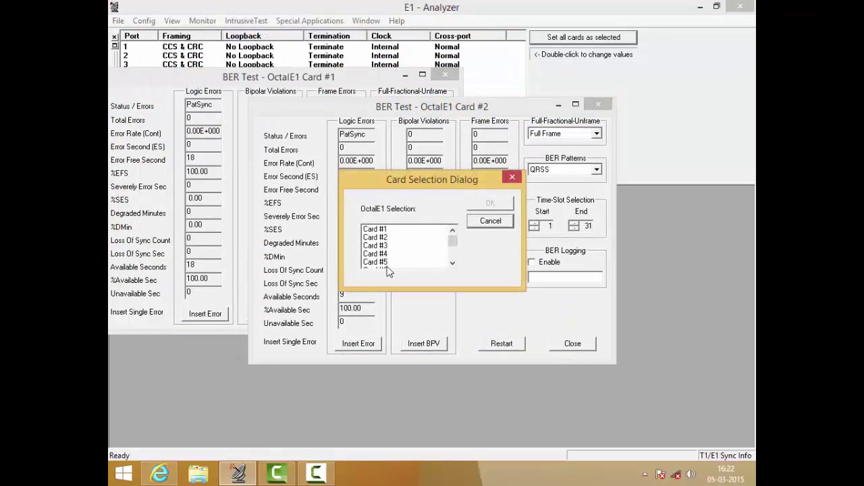
click(405, 246)
click(491, 204)
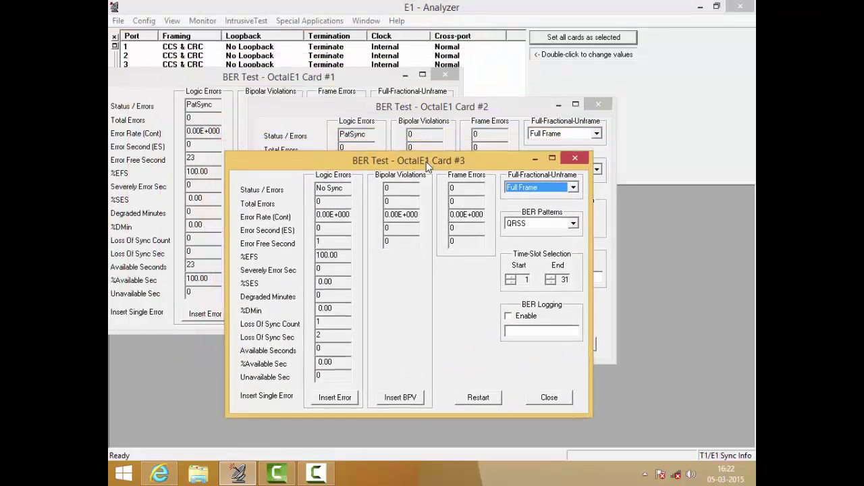
click(535, 238)
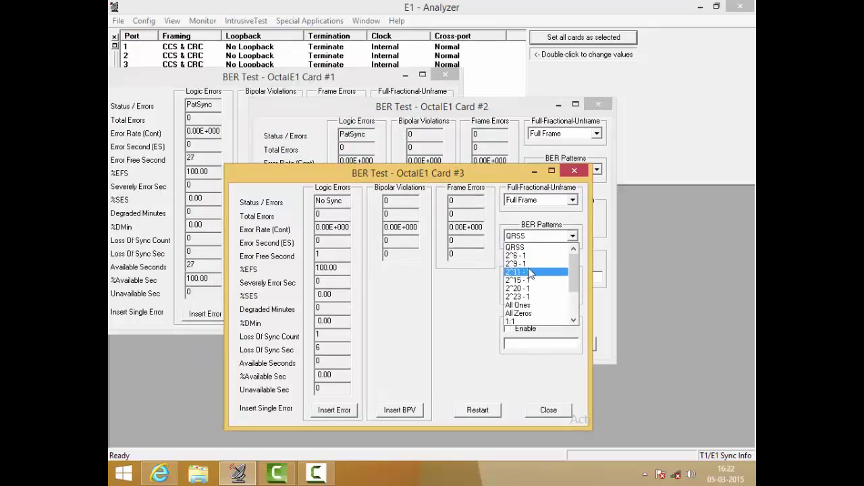
click(521, 270)
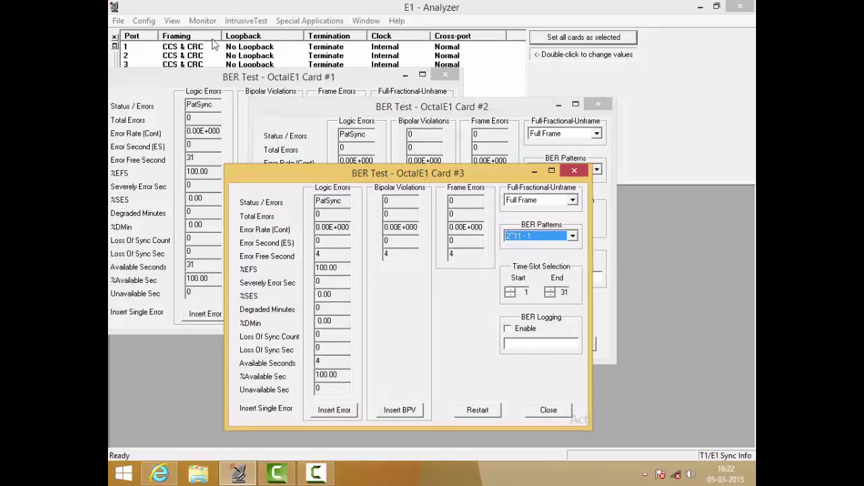
Open a BER Test for Card #4 and place its window clear of the other tests
click(246, 21)
click(270, 35)
click(398, 253)
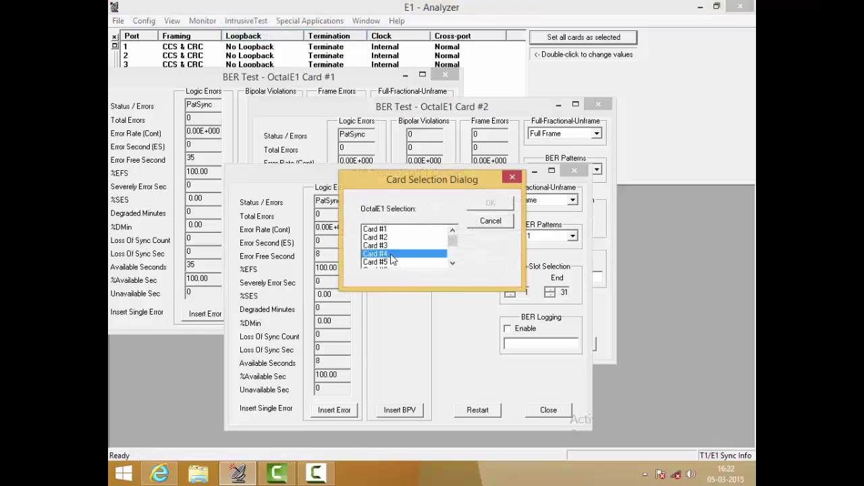
click(490, 204)
drag(378, 93, 557, 216)
Open a BER Test for Card #5 and place its window below the other tests
click(202, 21)
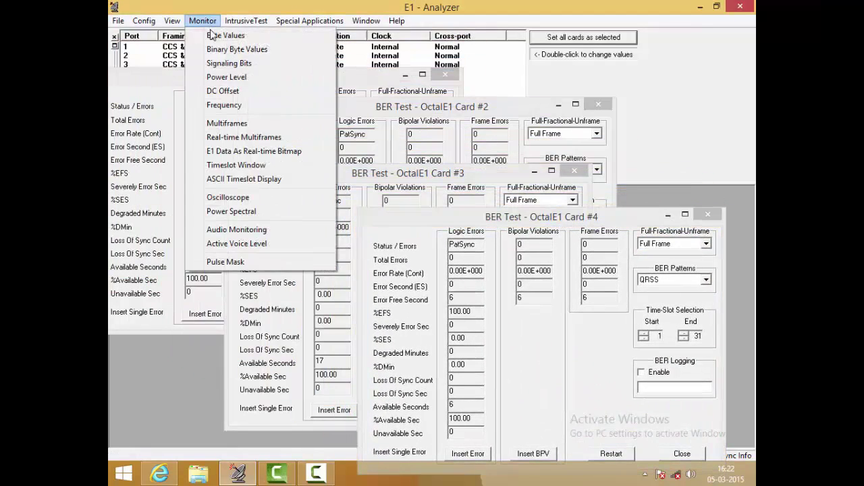
mouse_move(246, 21)
click(246, 39)
click(406, 262)
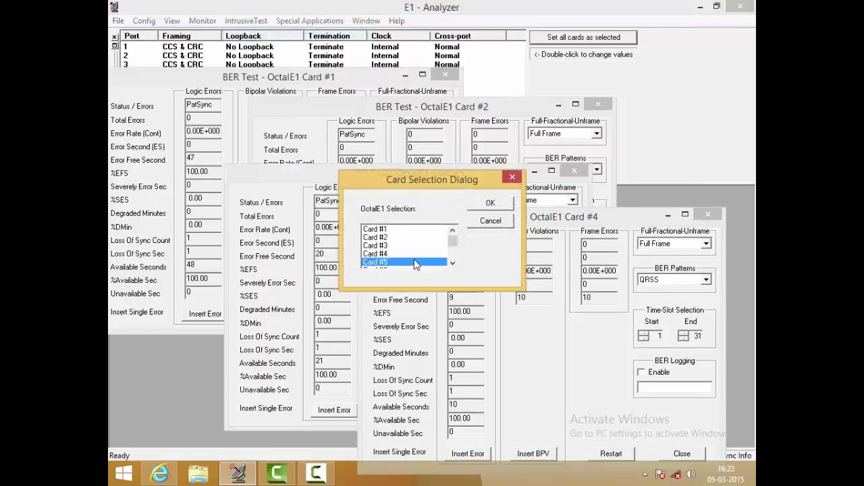
click(491, 205)
drag(357, 99, 409, 254)
Keep the Card #5 BER test at Full Frame and set its BER pattern to 2^15 - 1
click(540, 277)
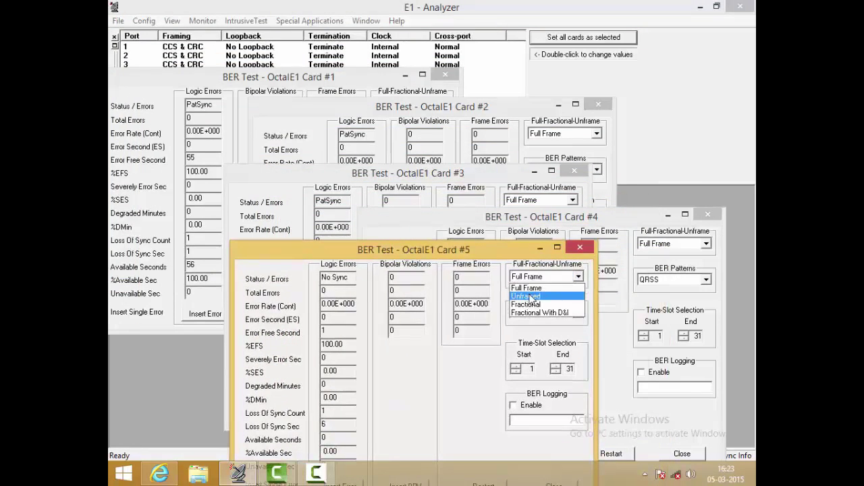
click(532, 287)
click(532, 312)
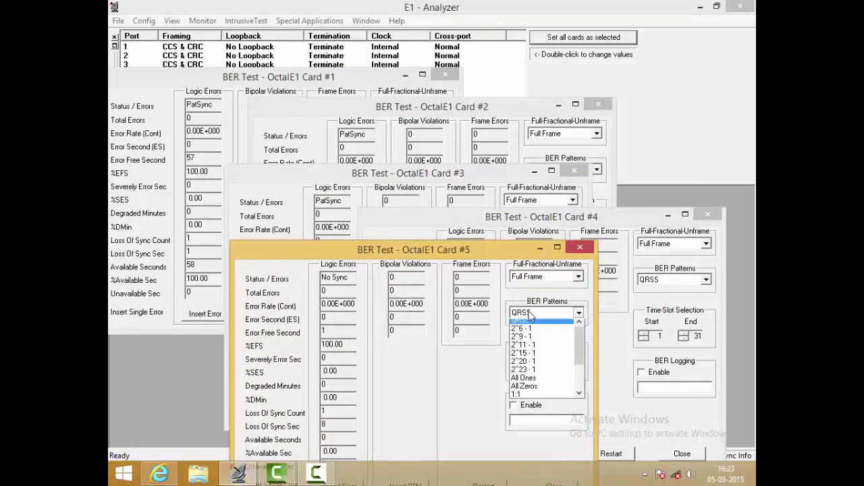
click(531, 356)
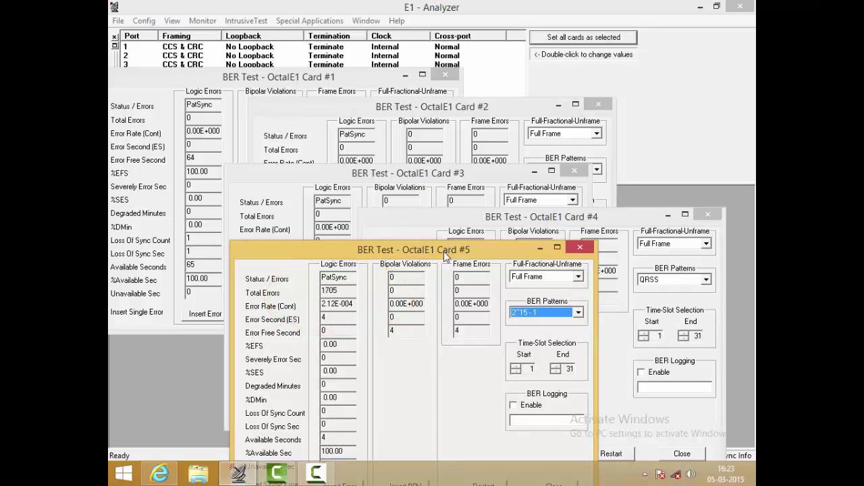
mouse_move(445, 252)
mouse_down()
mouse_move(531, 292)
mouse_move(557, 289)
mouse_up()
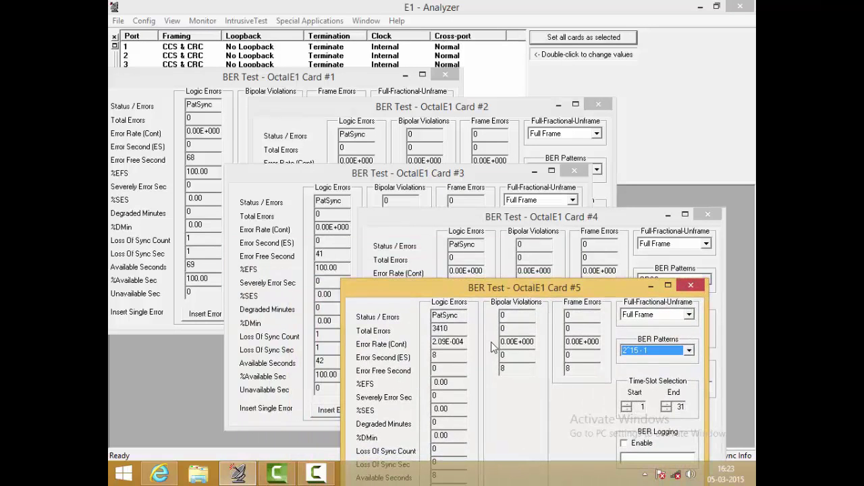